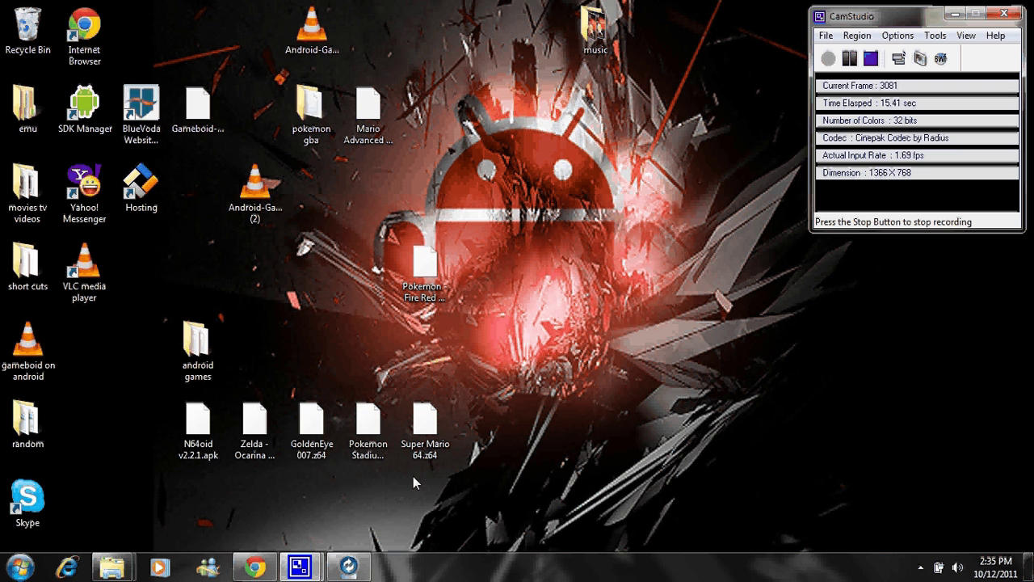
- Switch to Chrome and reveal the downloaded N64oid v2.2.1.apk in its Downloads folder
mouse_move(113, 567)
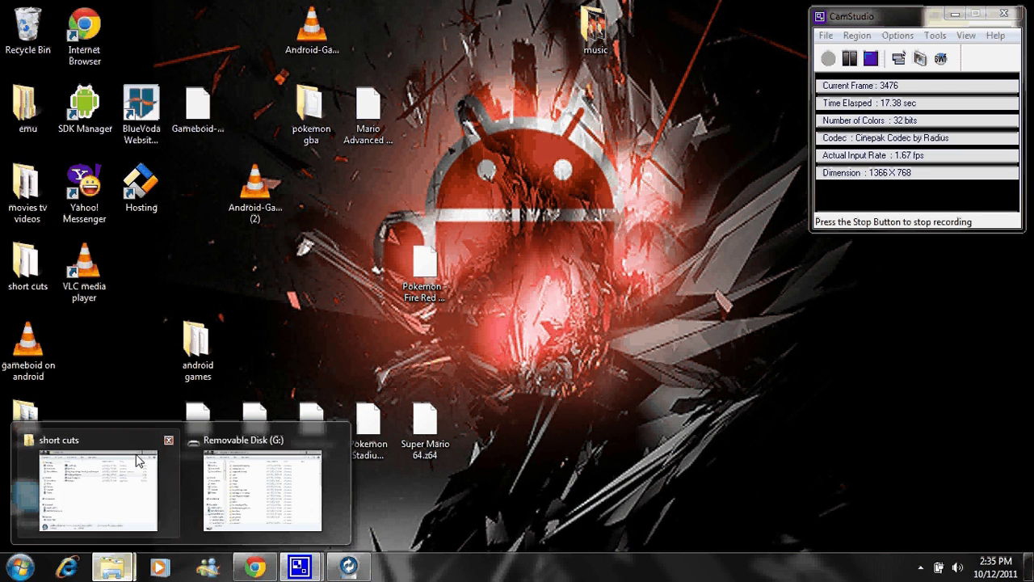
left_click(257, 567)
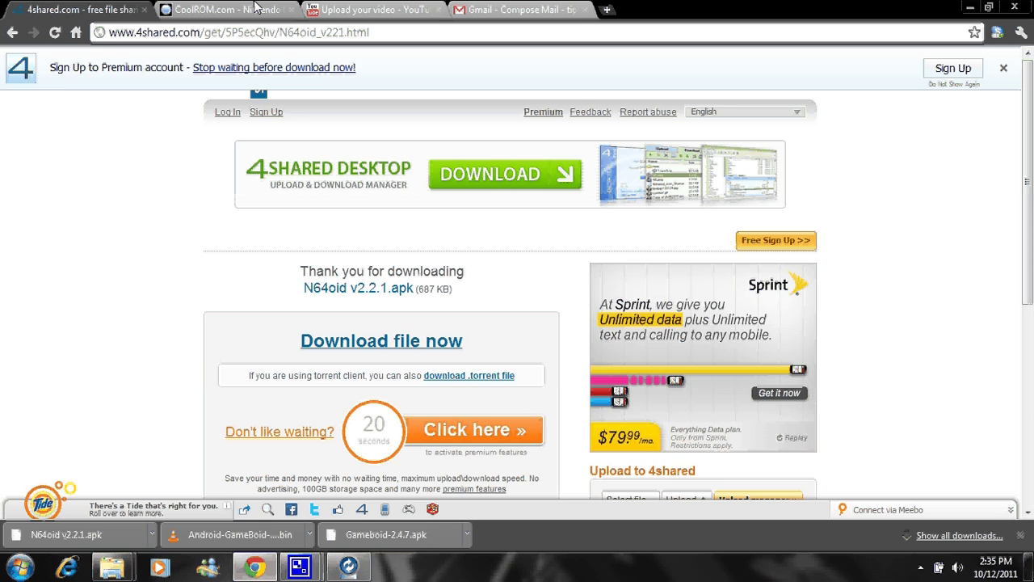
left_click(151, 534)
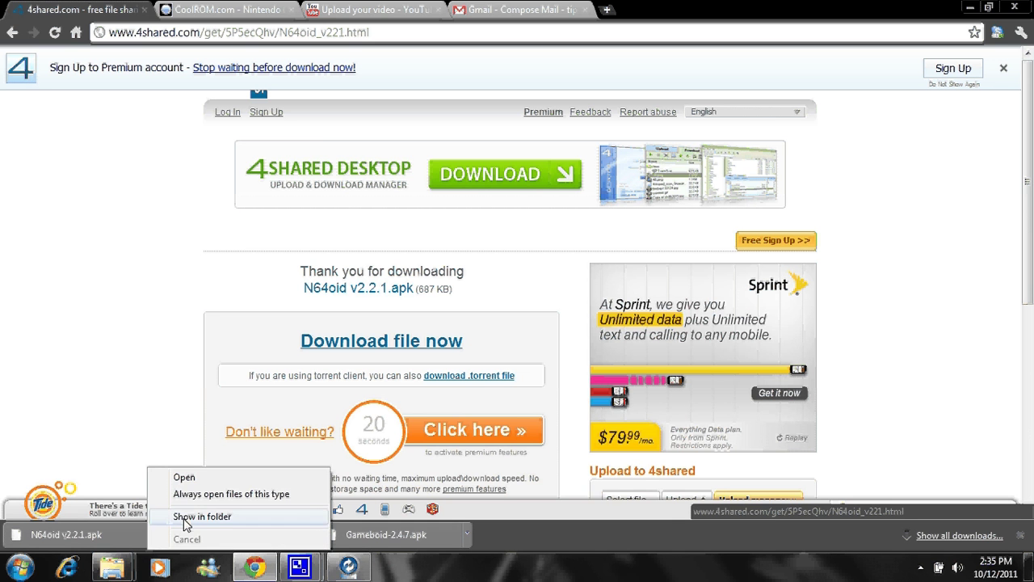
left_click(185, 518)
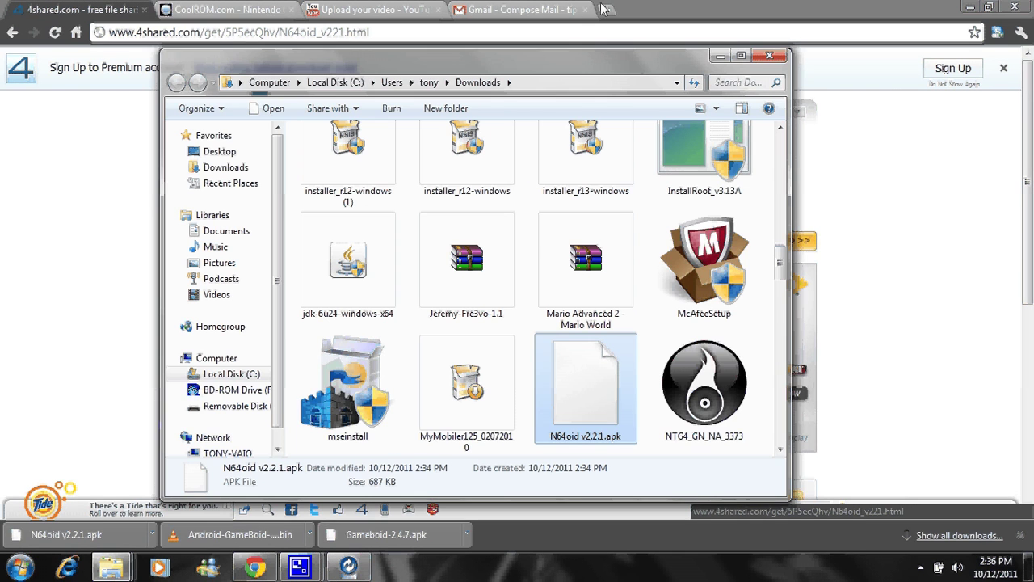
- Return to the Gmail draft and enter the recipient's e-mail address
left_click(519, 8)
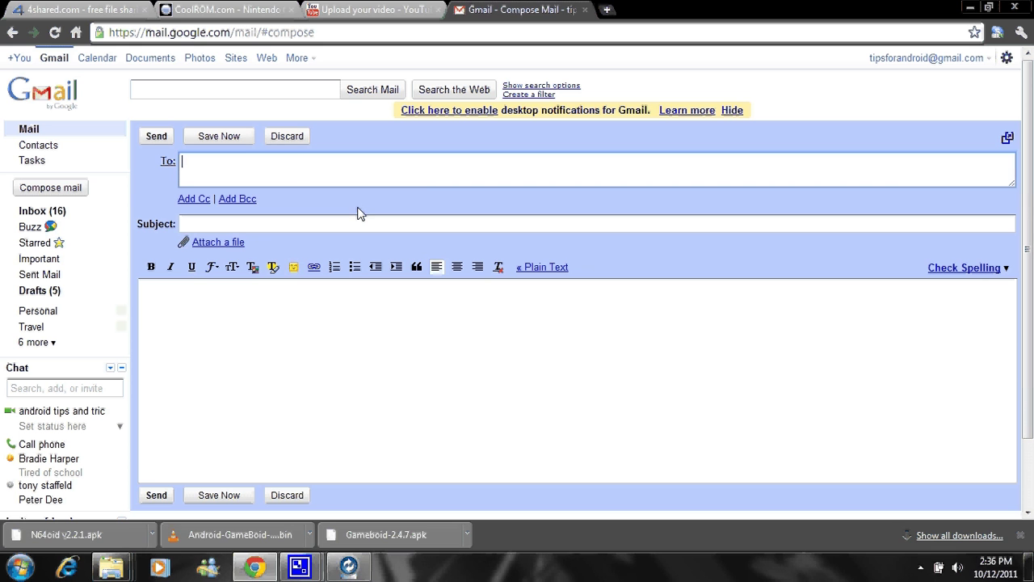
type("bemb")
left_click(357, 200)
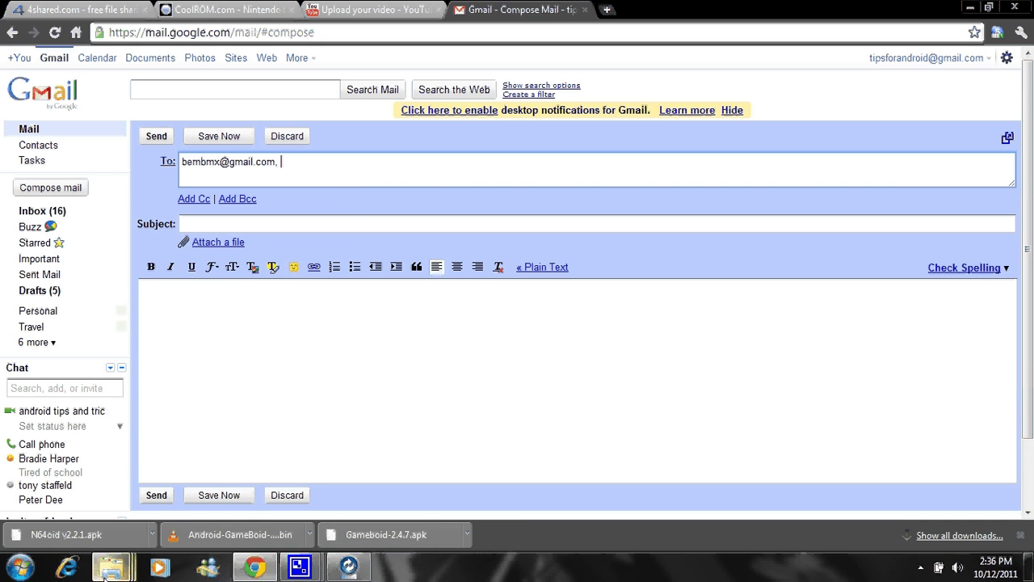
- Attach N64oid v2.2.1.apk from the Downloads folder to the e-mail draft
mouse_move(111, 567)
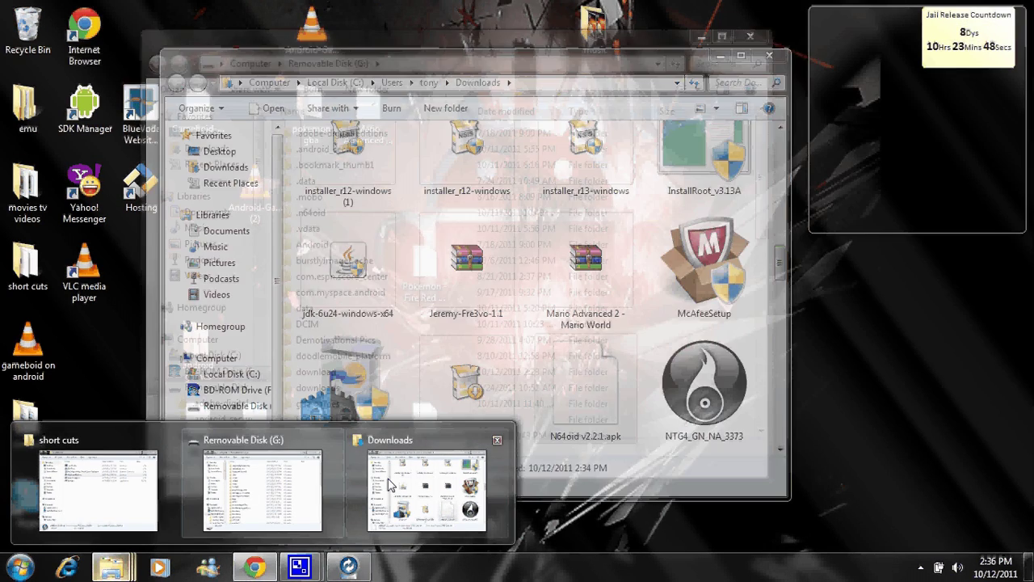
left_click(388, 484)
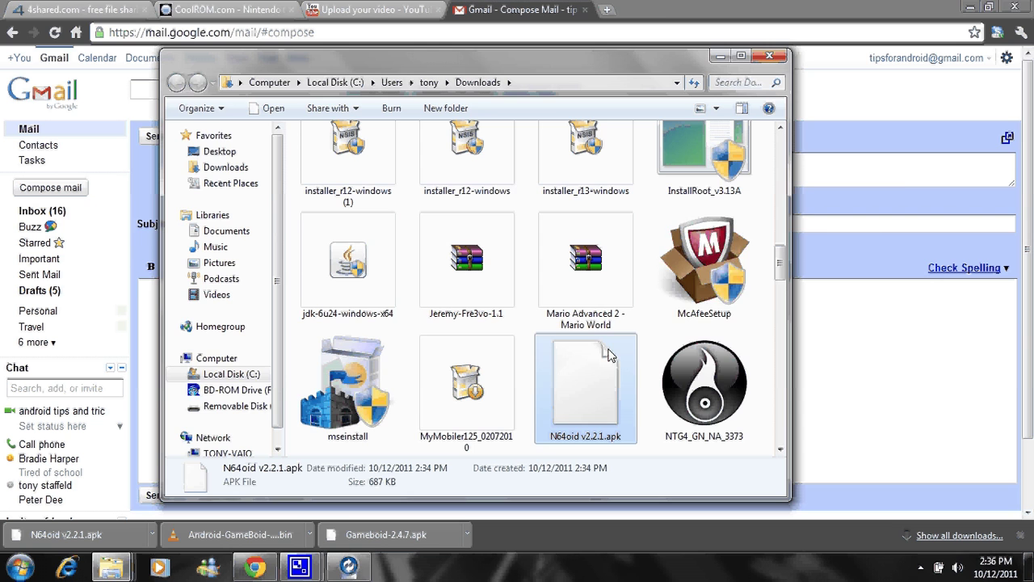
left_click_drag(612, 355, 815, 181)
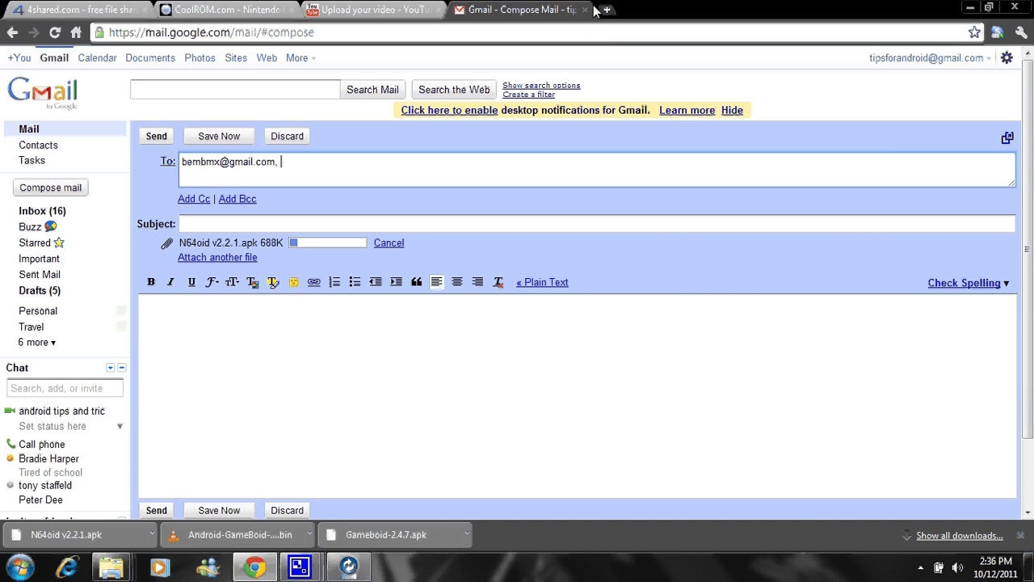
- Look through the top downloaded and top rated Nintendo 64 ROMs on CoolROM.com
left_click(217, 9)
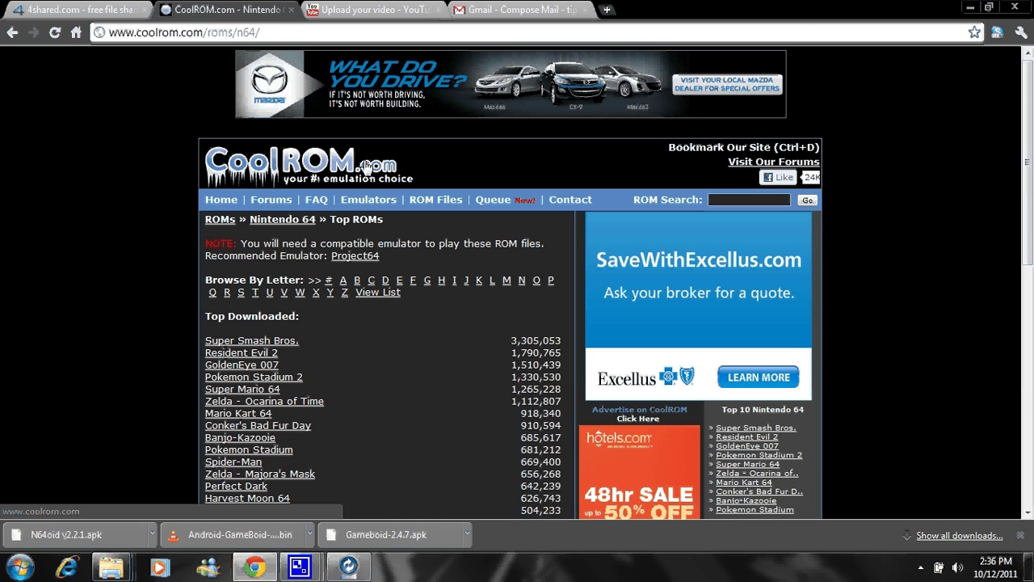
scroll(174, 245, "down", 2)
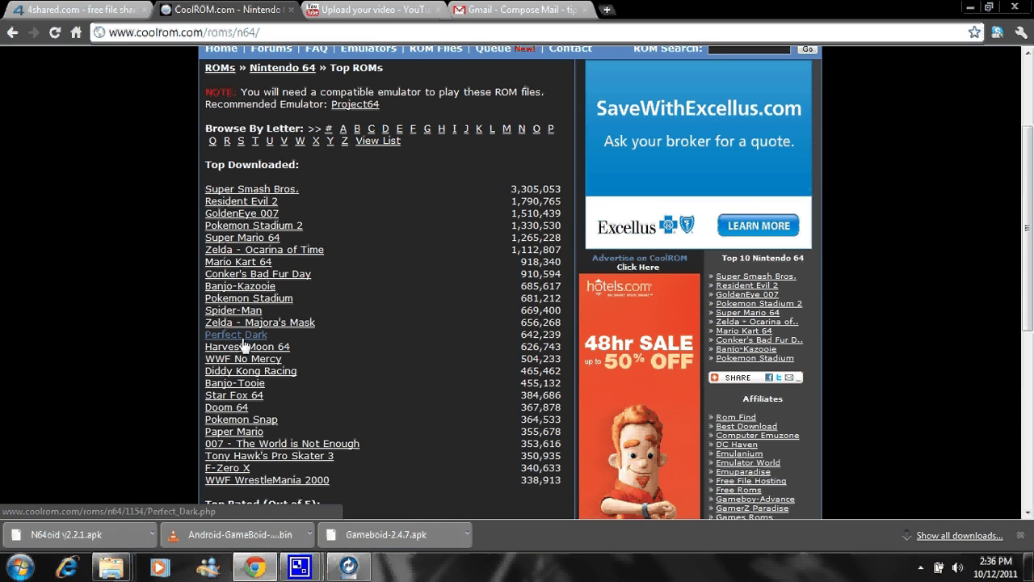
scroll(181, 271, "down", 3)
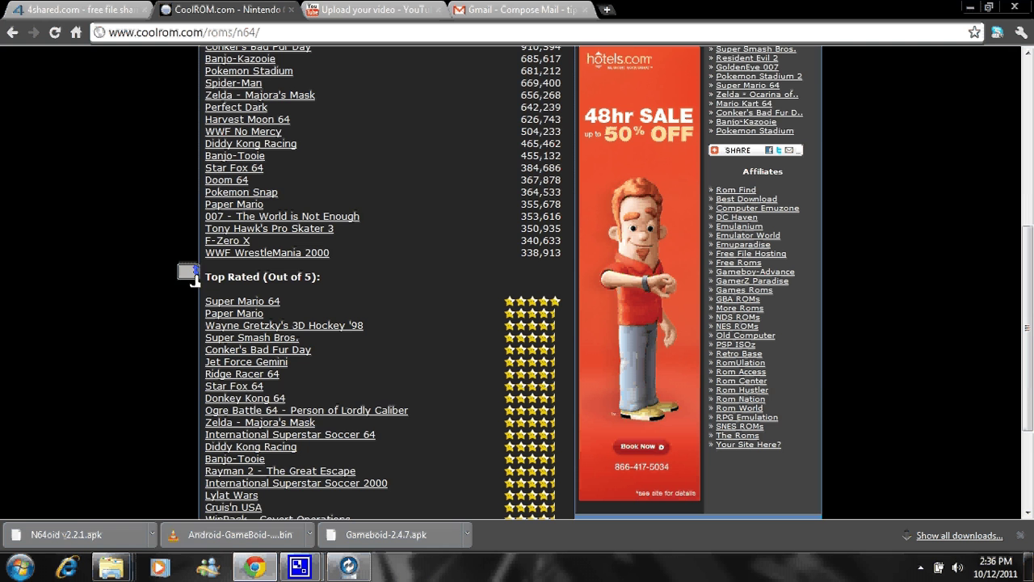
scroll(224, 417, "down", 2)
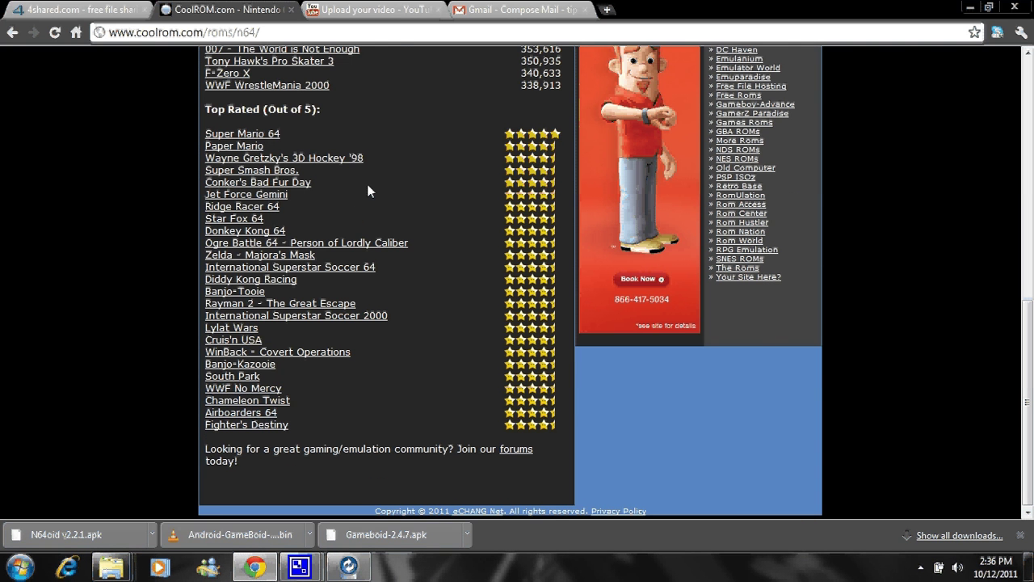
scroll(367, 190, "up", 4)
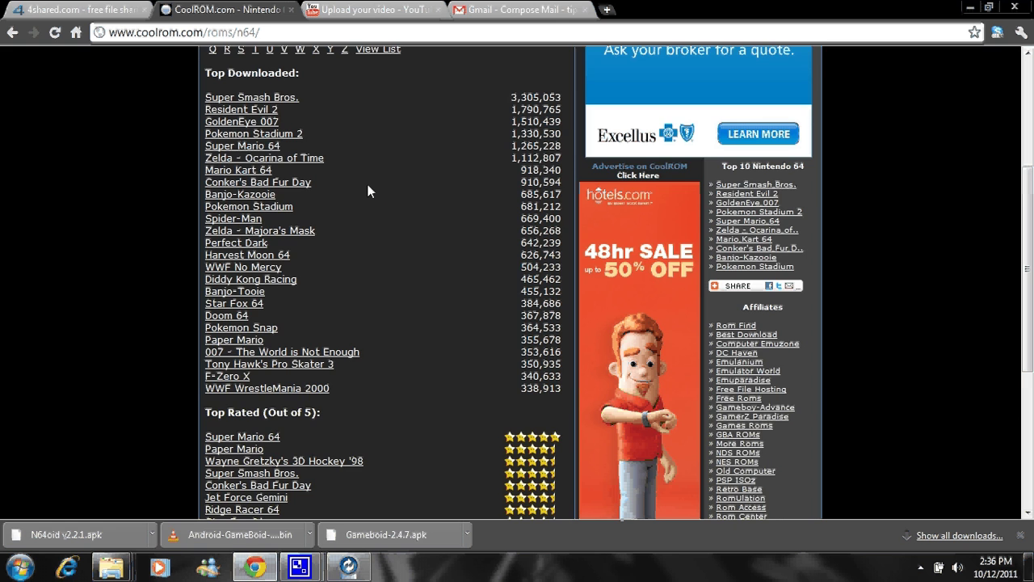
scroll(367, 190, "up", 3)
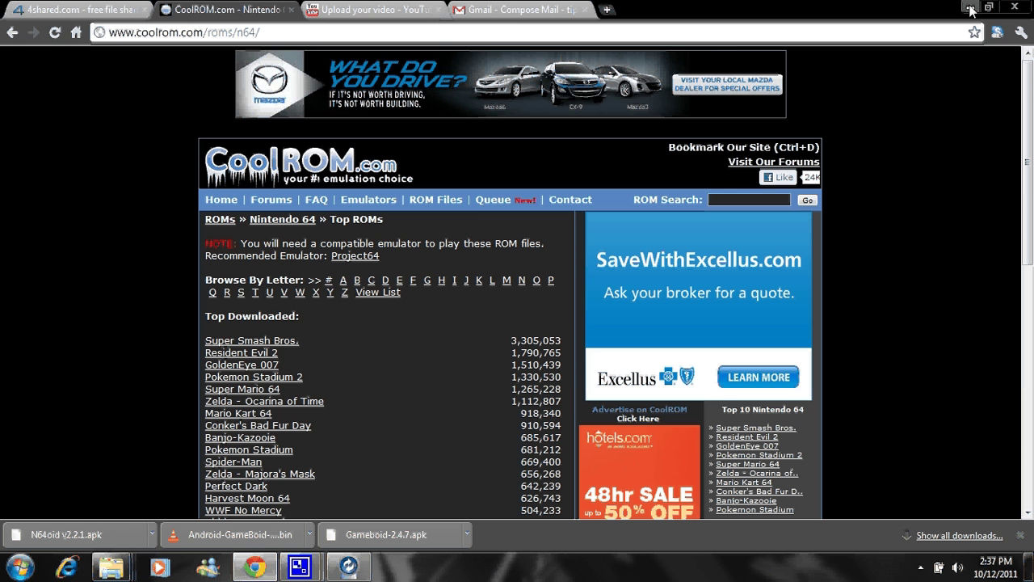
- Send the e-mail carrying the N64oid attachment without a subject
left_click(516, 10)
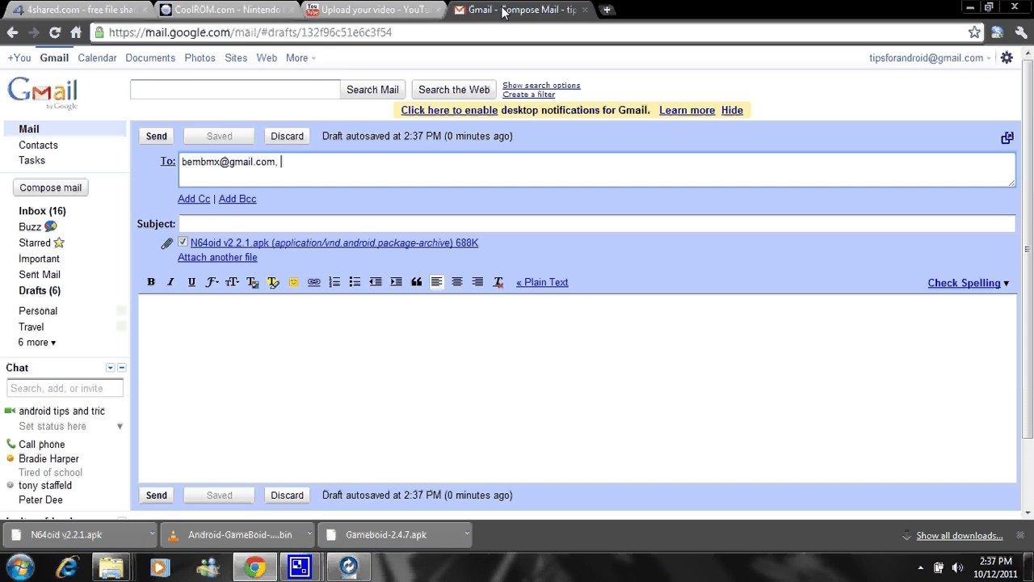
left_click(155, 135)
key("Return")
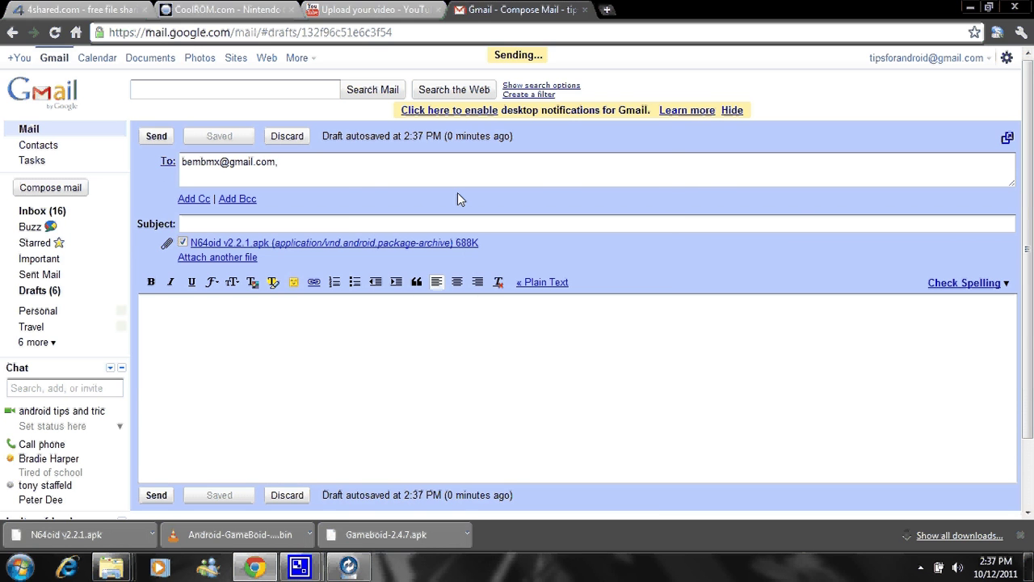
- Clear the browser and Downloads windows from the desktop and bring up the Removable Disk (G:) folder, moved clear of the desktop icons
left_click(971, 9)
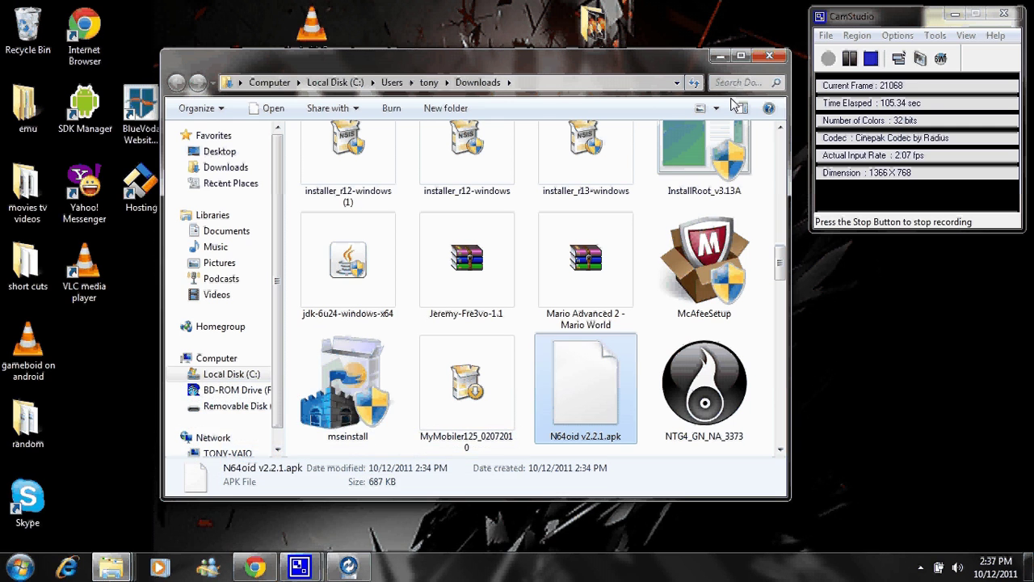
left_click(760, 53)
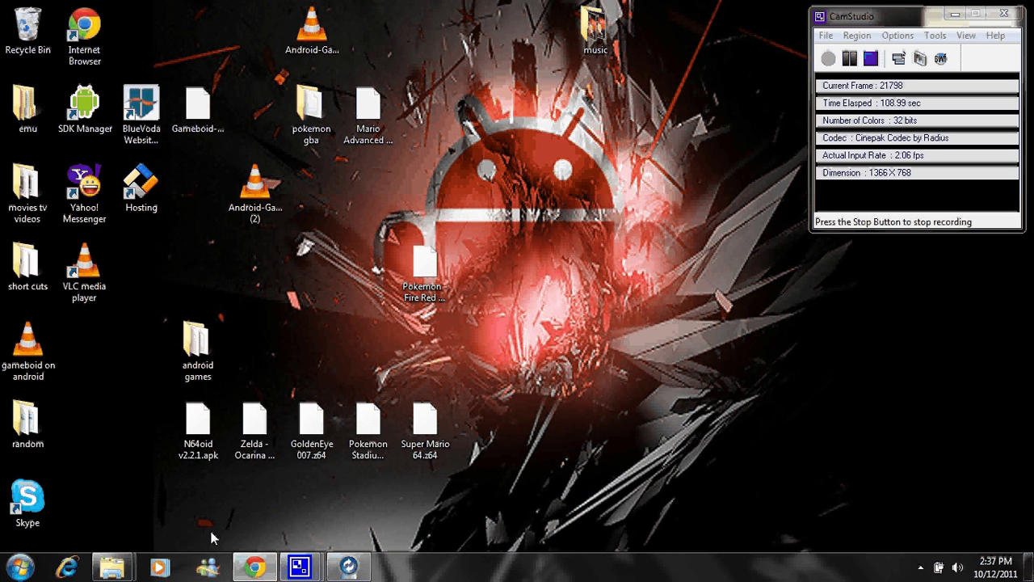
mouse_move(110, 572)
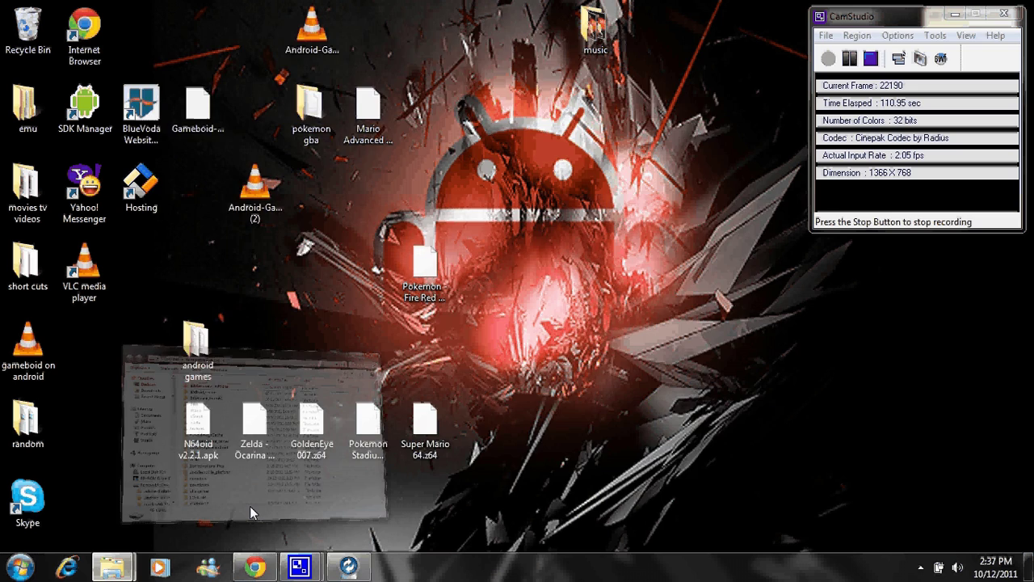
left_click(250, 506)
left_click_drag(450, 50, 701, 21)
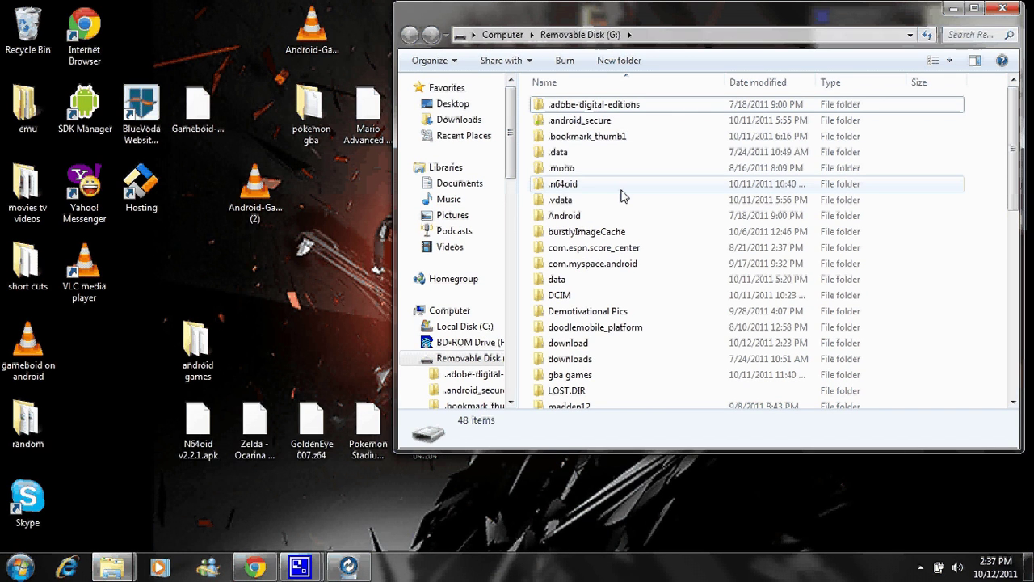
- Open the n64 games folder on Removable Disk (G:) to view its ROM files, and minimize the window
scroll(619, 208, "down", 3)
left_click_drag(622, 194, 557, 416)
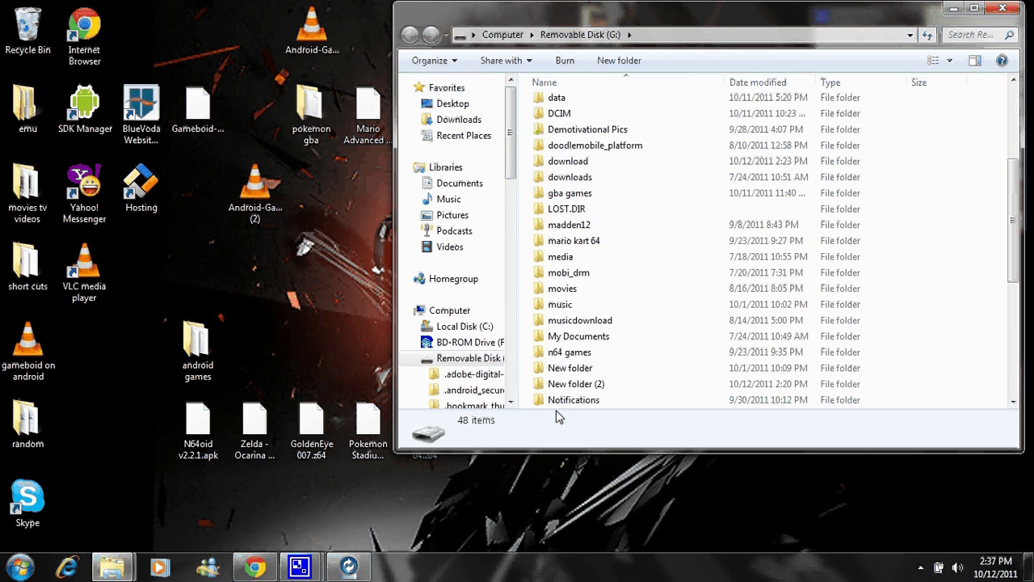
double_click(583, 353)
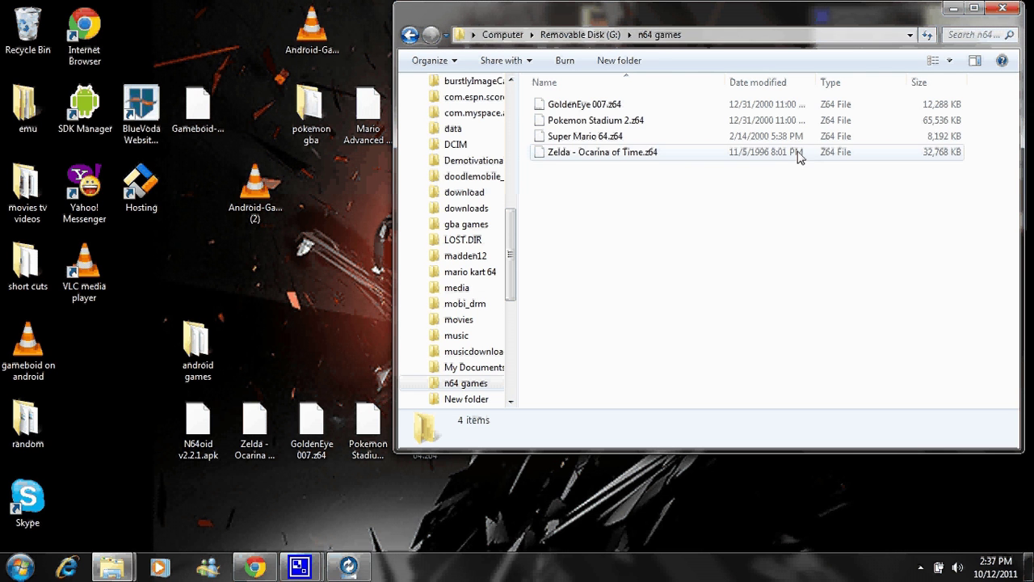
left_click(113, 566)
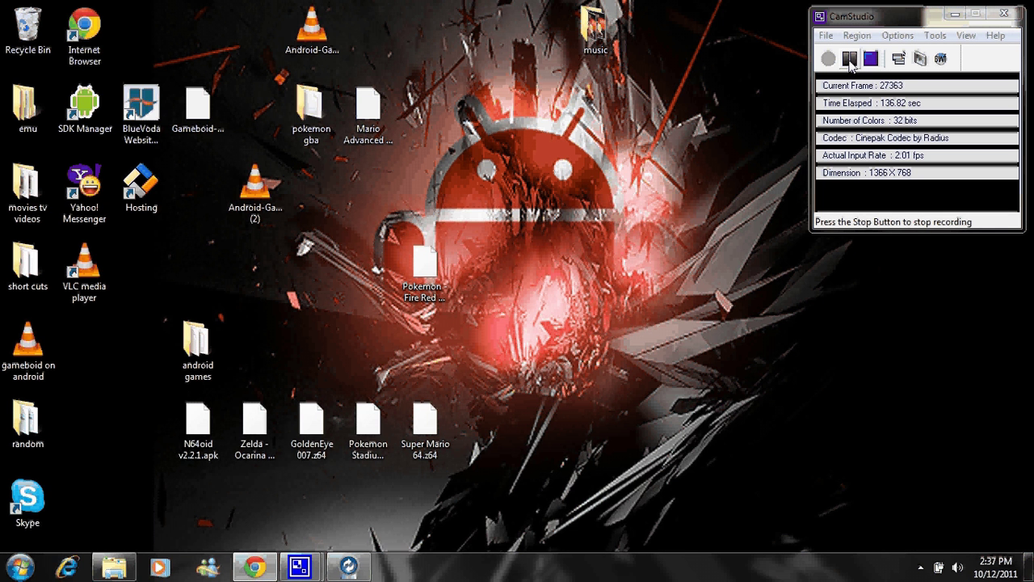
left_click(849, 58)
left_click(829, 60)
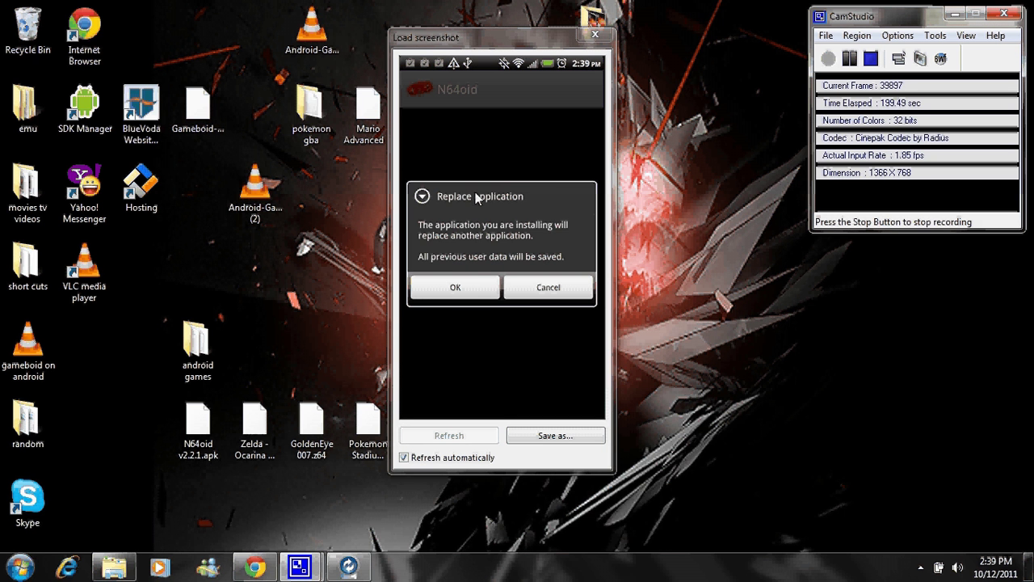
left_click(425, 292)
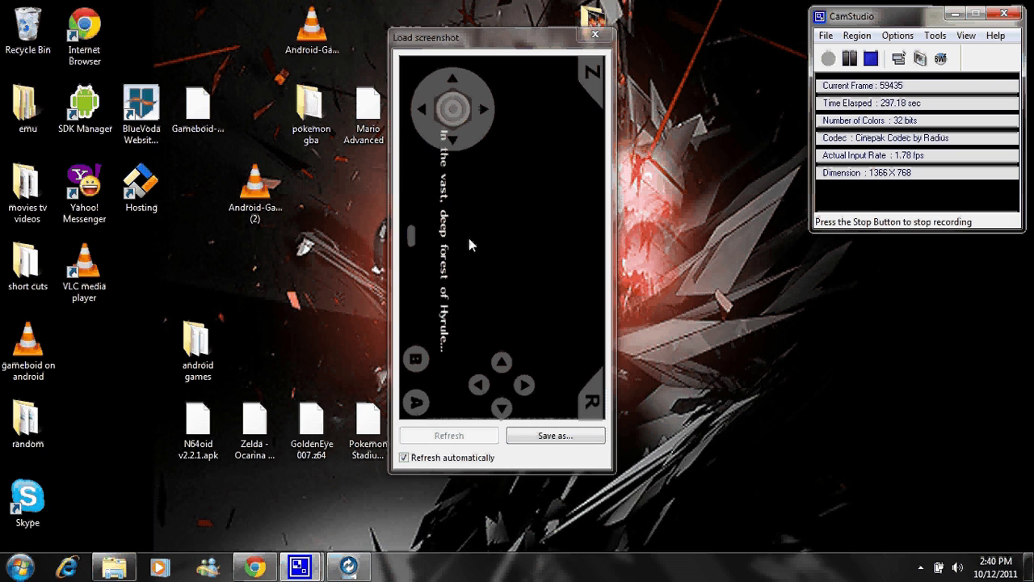
left_click(849, 58)
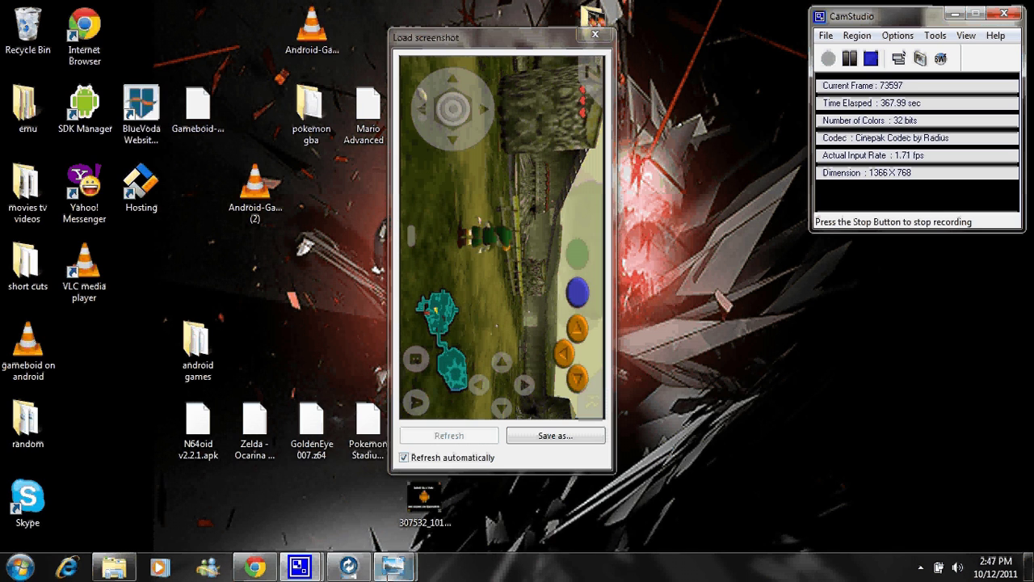
- Switch to Windows Photo Viewer to show the Android Tips & Tricks picture and the QR code picture
mouse_move(394, 565)
left_click(334, 487)
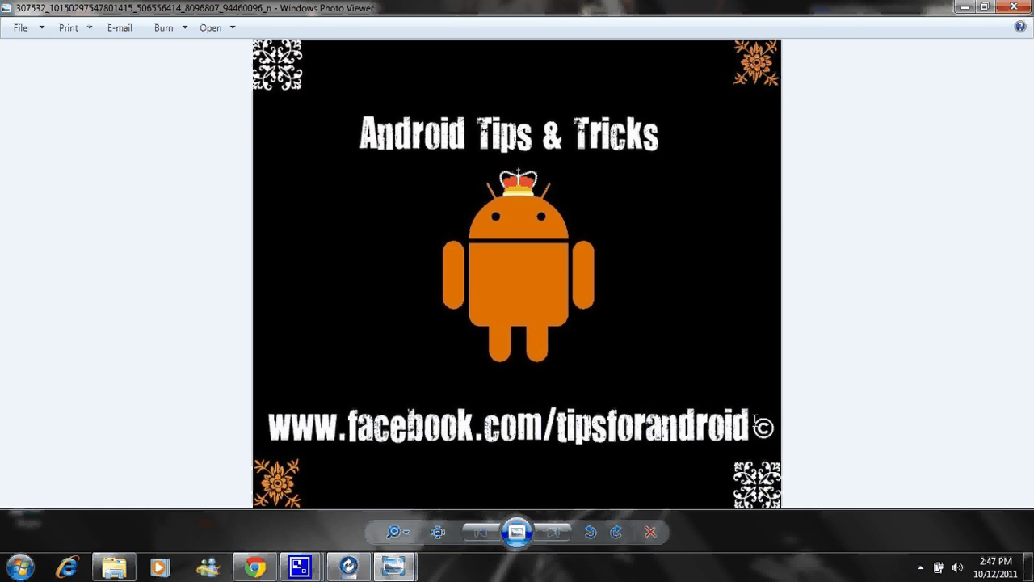
mouse_move(394, 565)
left_click(485, 477)
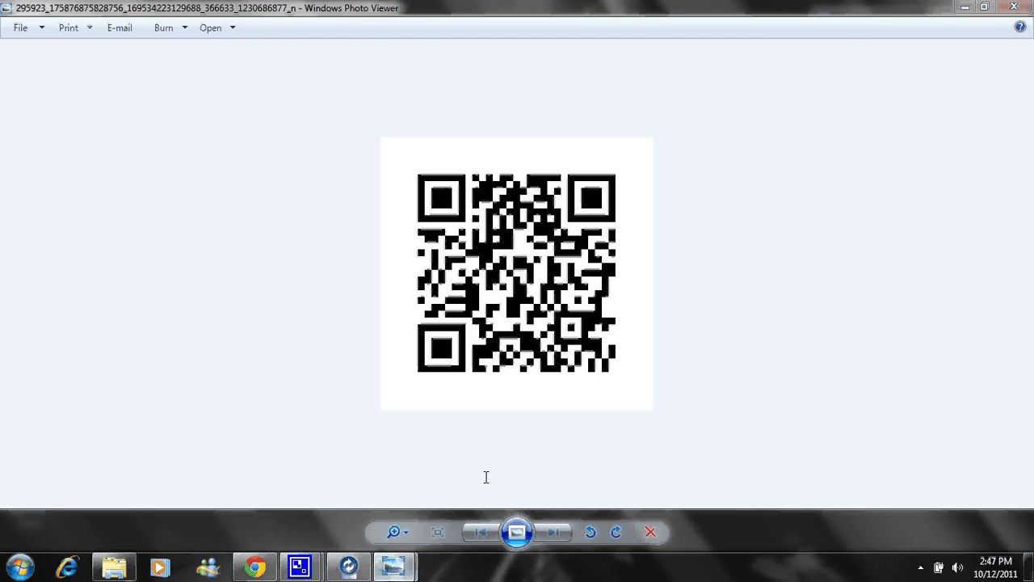